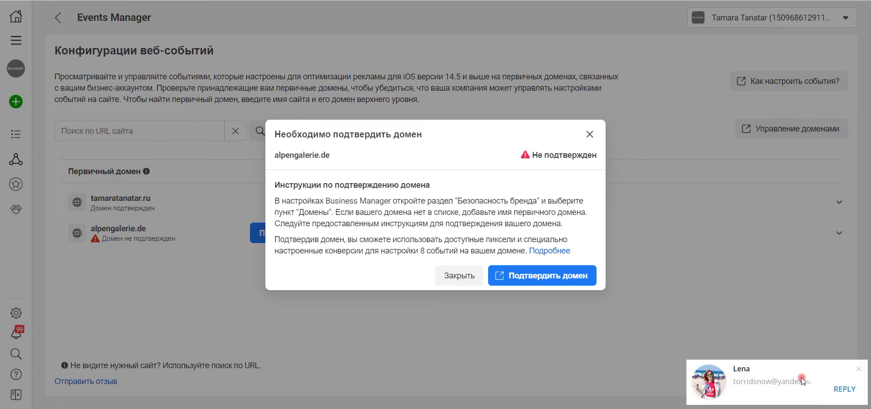
- Dismiss the incoming chat message and proceed to domain confirmation for alpengalerie.de
{"action": "left_click", "coordinate": [843, 388]}
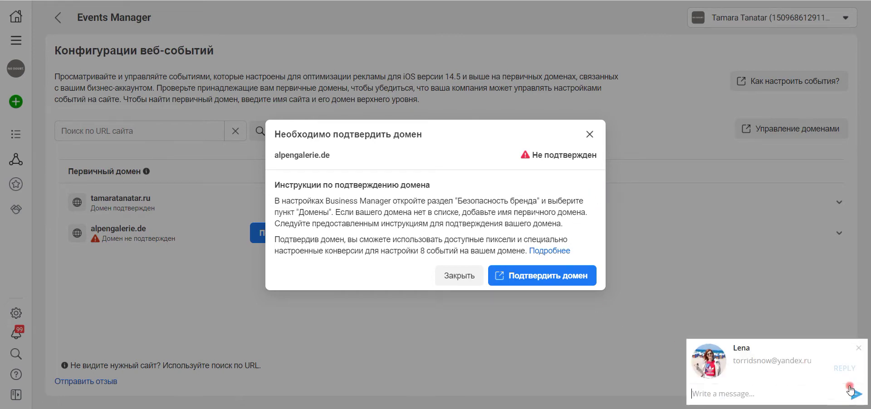
{"action": "left_click", "coordinate": [860, 347]}
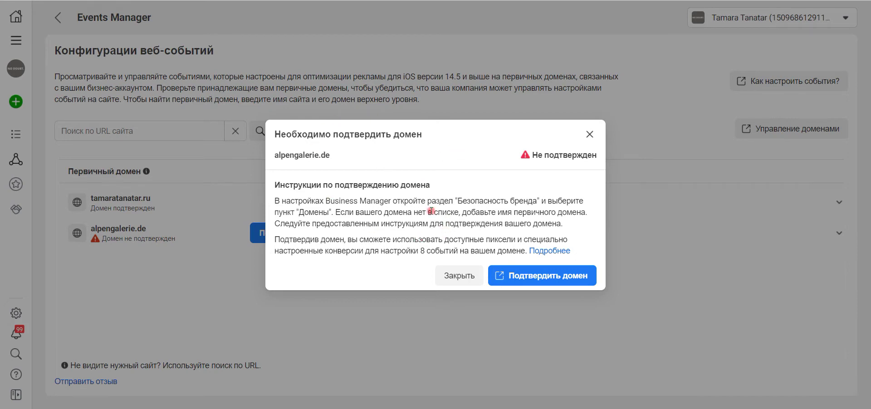
{"action": "left_click", "coordinate": [552, 278]}
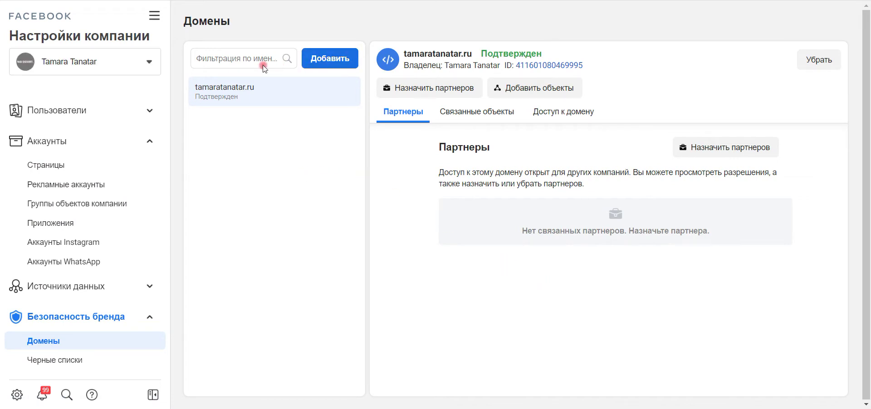
- Add alpengalerie.de as a new company domain in the brand safety settings
{"action": "left_click", "coordinate": [247, 58]}
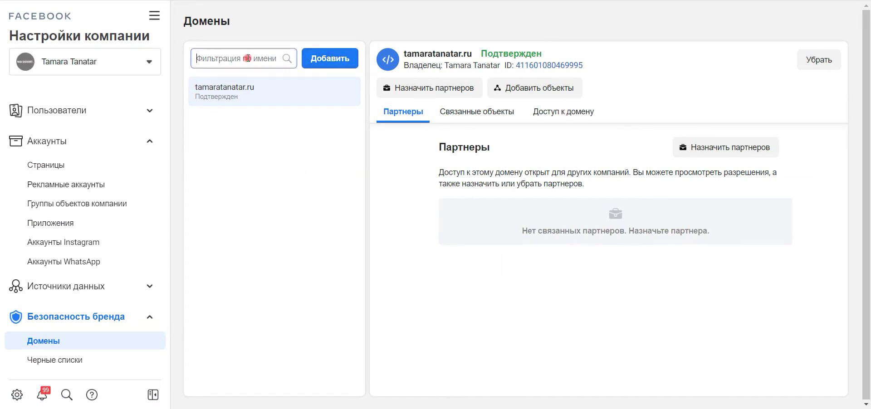
{"action": "left_click", "coordinate": [321, 58]}
{"action": "left_click", "coordinate": [393, 181]}
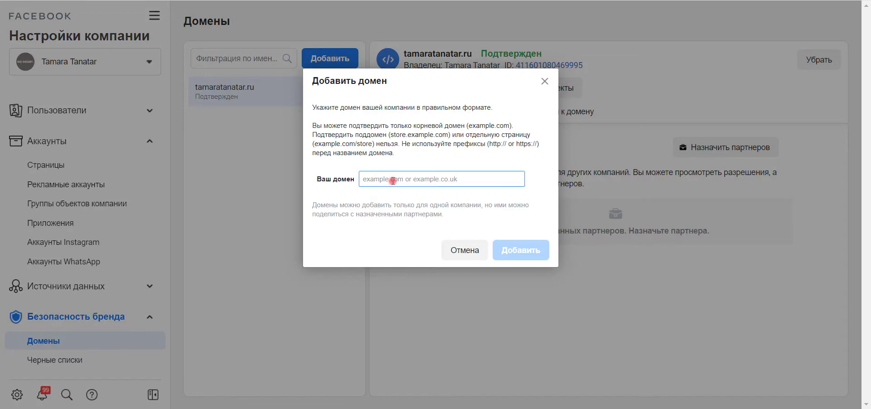
{"action": "type", "text": "ф"}
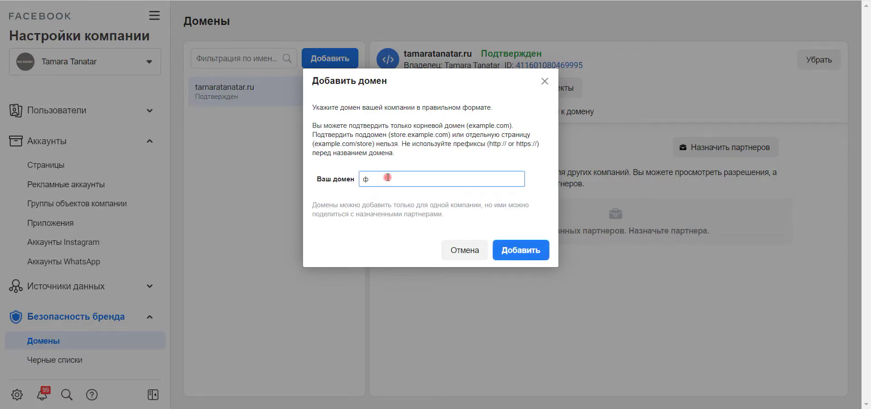
{"action": "key", "text": "BackSpace"}
{"action": "key", "text": "super+space"}
{"action": "type", "text": "a"}
{"action": "left_click", "coordinate": [532, 252]}
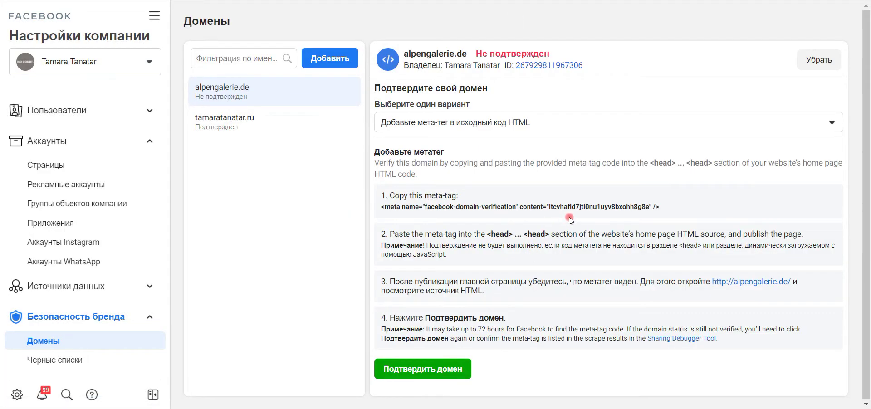
- Copy the domain-verification meta-tag, then switch to Wix and open the custom code settings of Mysite 3
{"action": "left_click", "coordinate": [512, 208]}
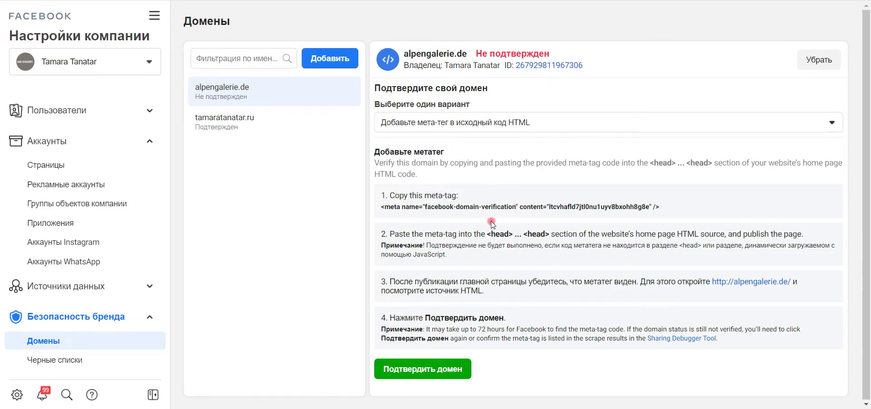
{"action": "left_click", "coordinate": [470, 213]}
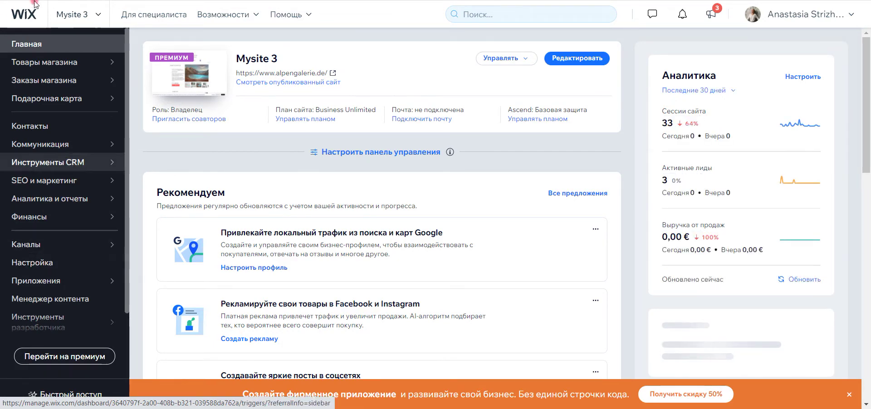
{"action": "left_click", "coordinate": [39, 262]}
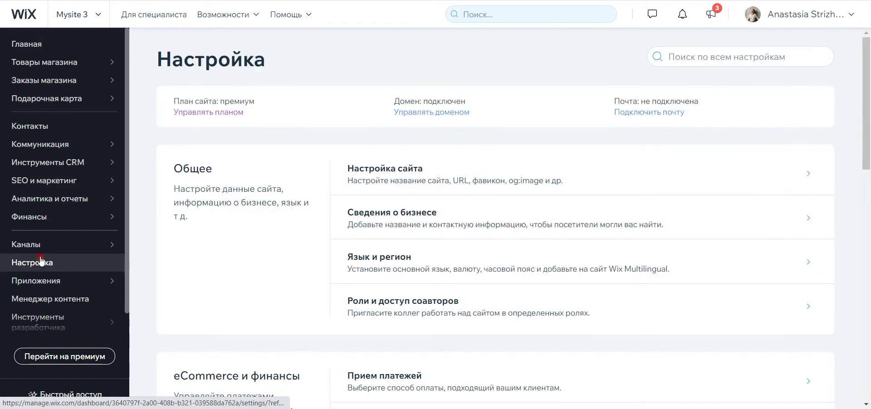
{"action": "scroll", "coordinate": [297, 216], "scroll_direction": "down", "scroll_amount": 3}
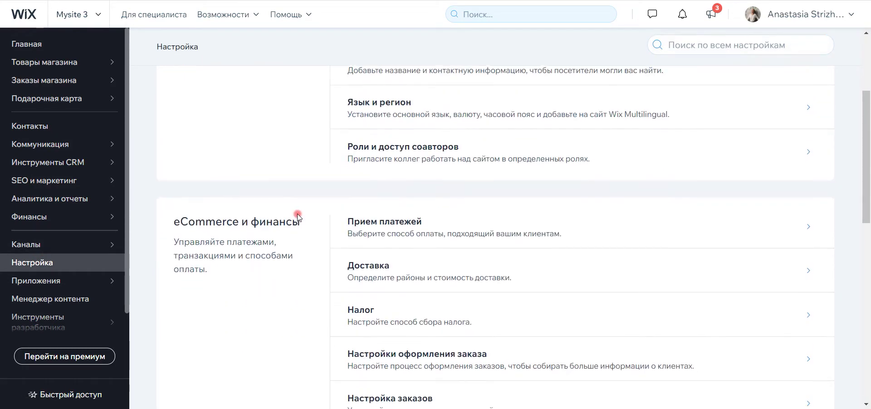
{"action": "scroll", "coordinate": [298, 215], "scroll_direction": "down", "scroll_amount": 10}
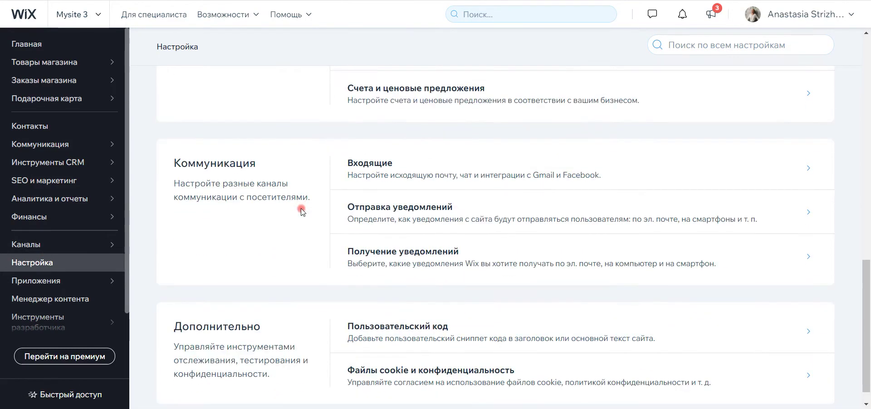
{"action": "scroll", "coordinate": [301, 212], "scroll_direction": "down", "scroll_amount": 1}
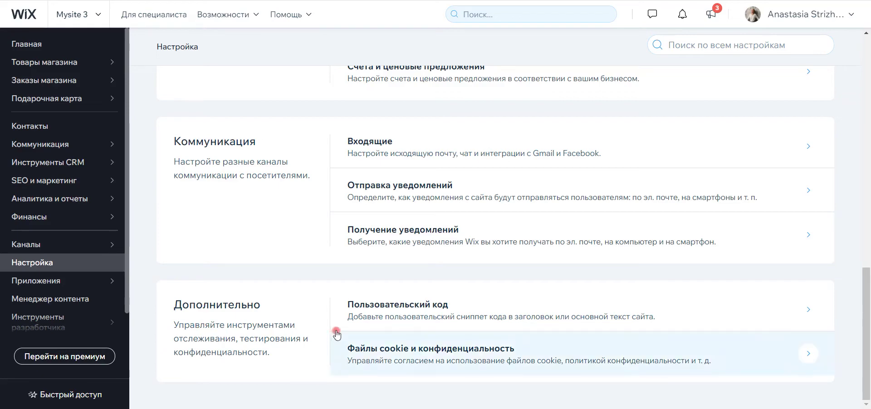
{"action": "left_click", "coordinate": [435, 317]}
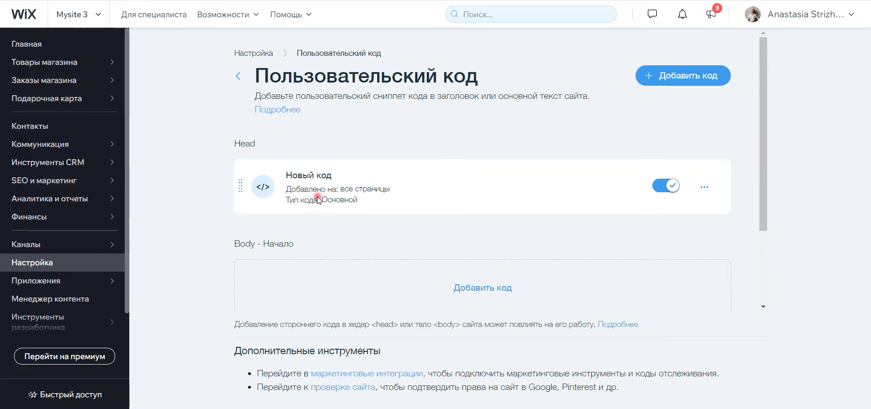
- Start a new custom code snippet and paste the Facebook domain-verification meta-tag into its code field
{"action": "scroll", "coordinate": [361, 197], "scroll_direction": "down", "scroll_amount": 2}
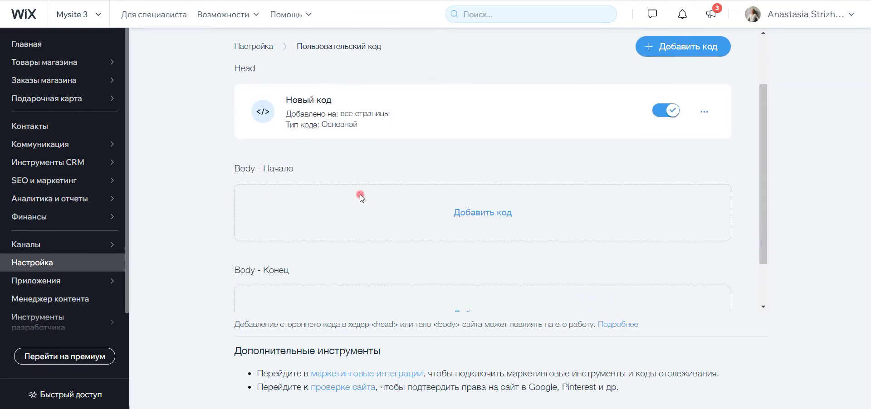
{"action": "scroll", "coordinate": [360, 198], "scroll_direction": "up", "scroll_amount": 2}
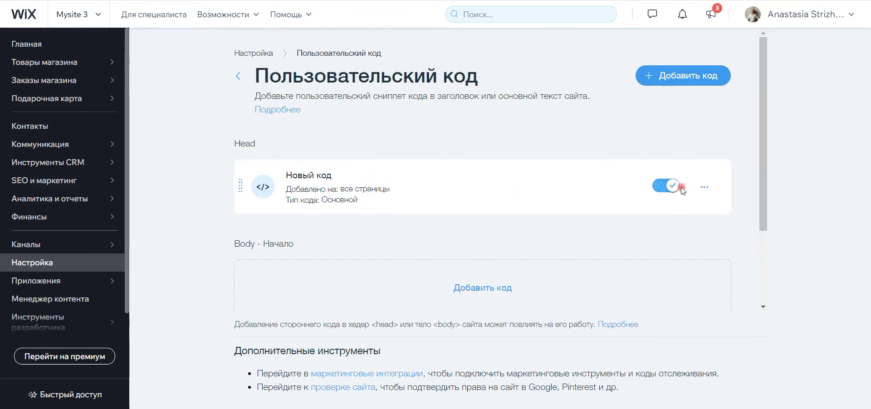
{"action": "left_click", "coordinate": [667, 77]}
{"action": "left_click", "coordinate": [390, 124]}
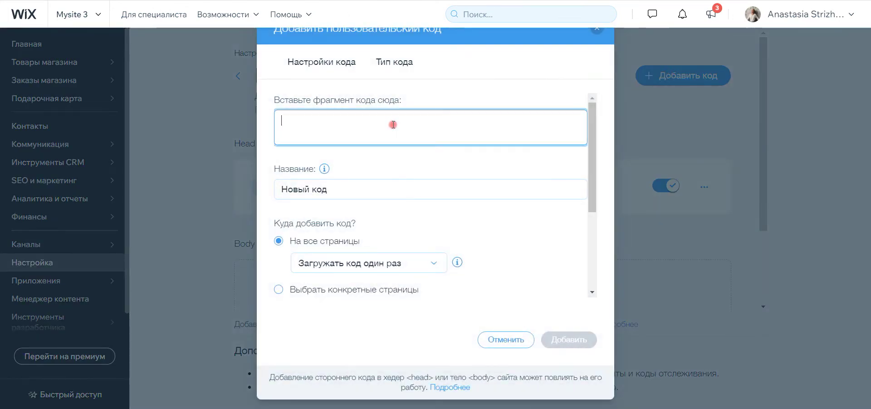
{"action": "type", "text": "<meta name=\"facebook-domain-verification\" content=\"ltcvhafld7jtl0nu1uyv8bxohh8g8e\" />"}
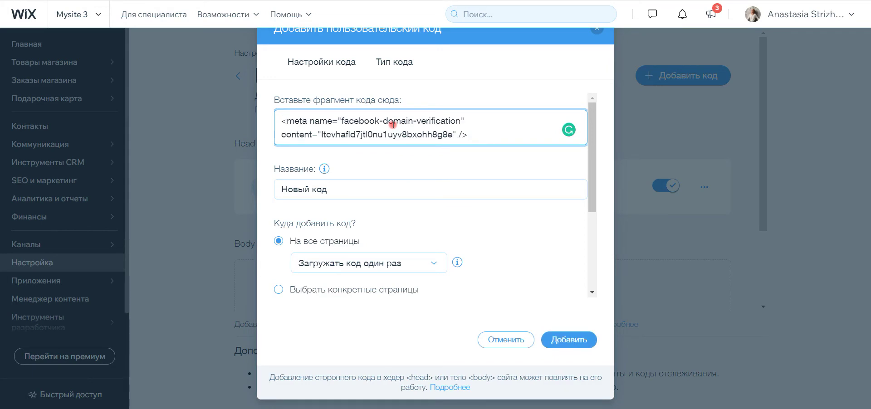
- Name the new code snippet "код пикселя ТТ"
{"action": "triple_click", "coordinate": [330, 190]}
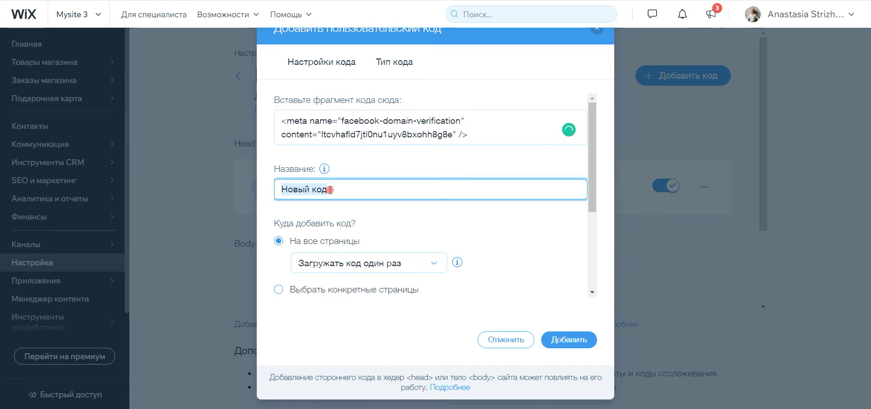
{"action": "type", "text": "r"}
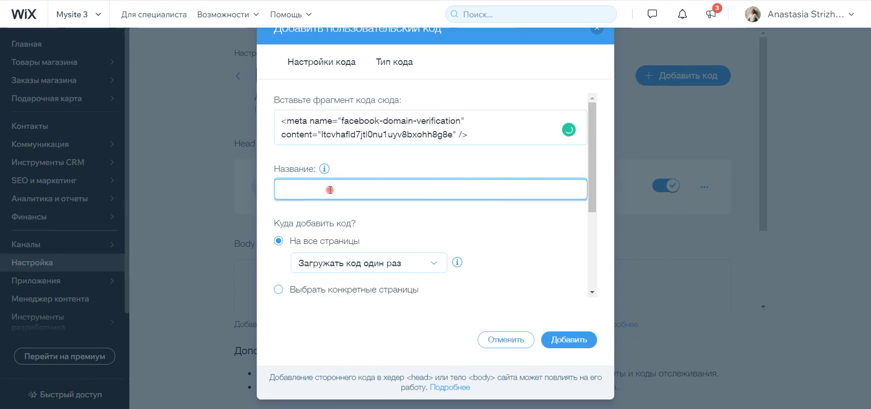
{"action": "type", "text": "код"}
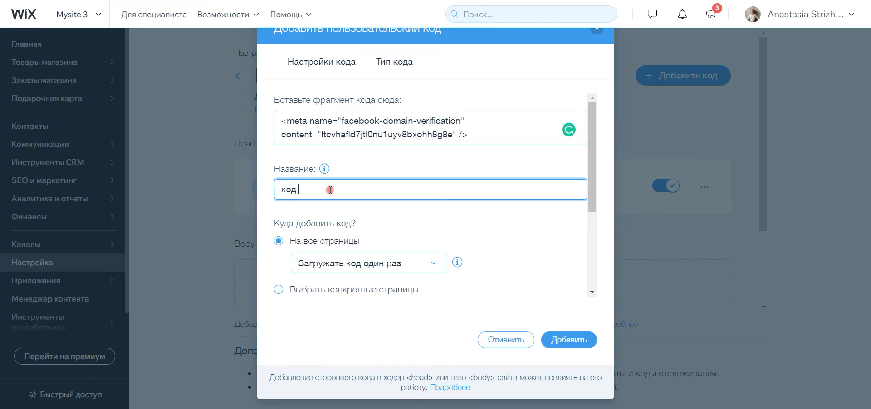
{"action": "type", "text": " пикселя ТТ"}
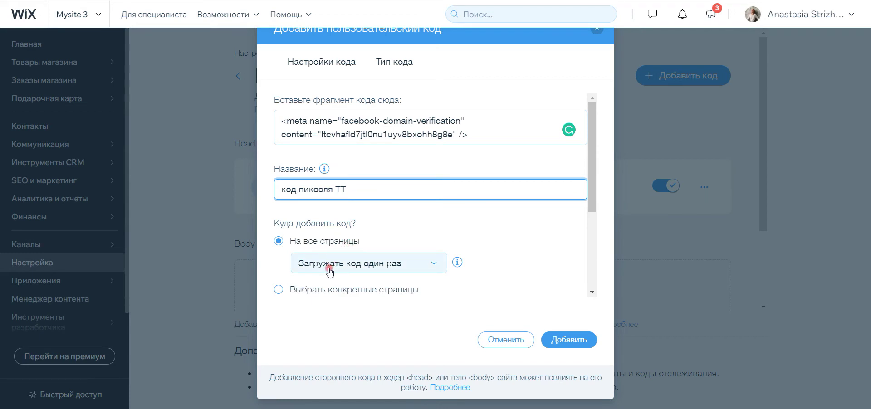
{"action": "left_click", "coordinate": [367, 293]}
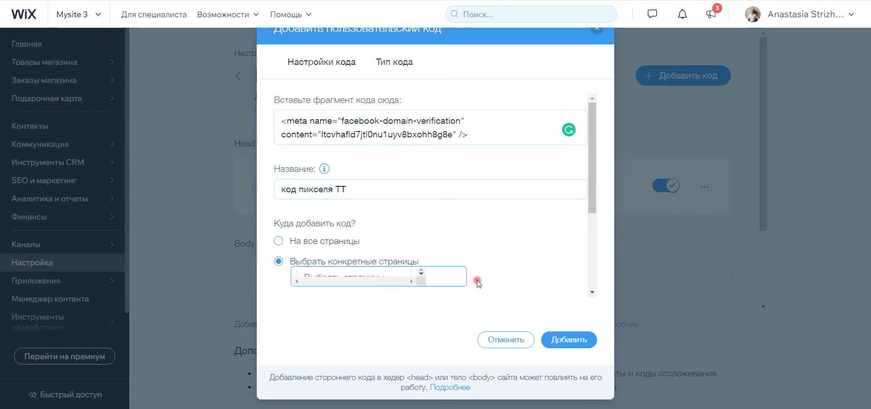
{"action": "scroll", "coordinate": [507, 285], "scroll_direction": "down", "scroll_amount": 1}
{"action": "scroll", "coordinate": [508, 284], "scroll_direction": "down", "scroll_amount": 1}
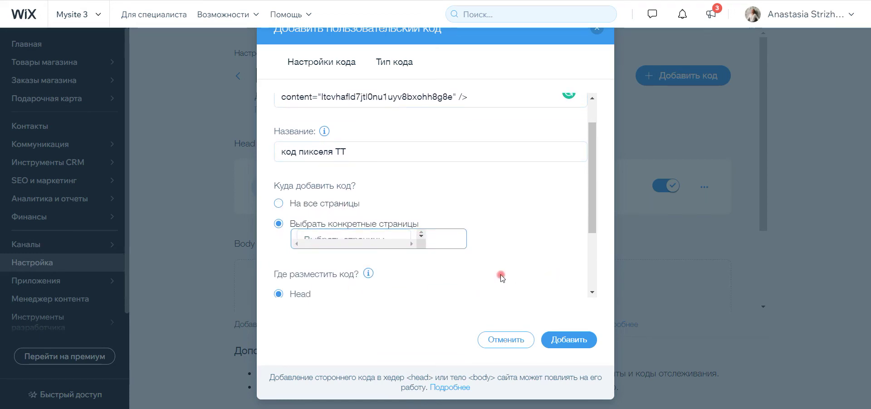
{"action": "left_click", "coordinate": [421, 238]}
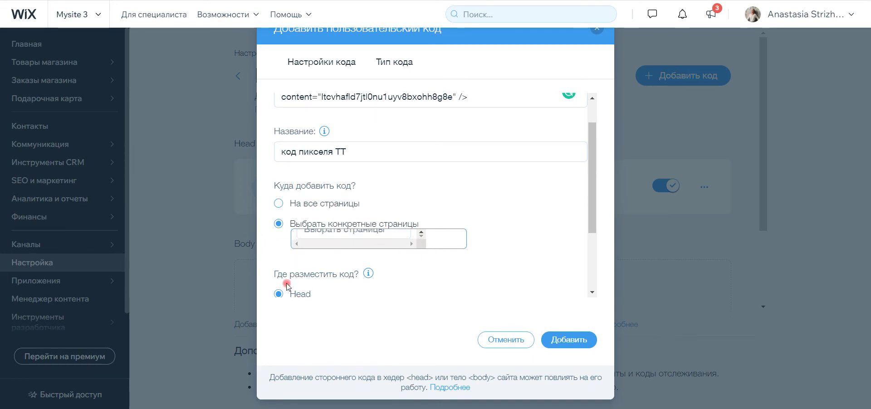
{"action": "left_click", "coordinate": [278, 204]}
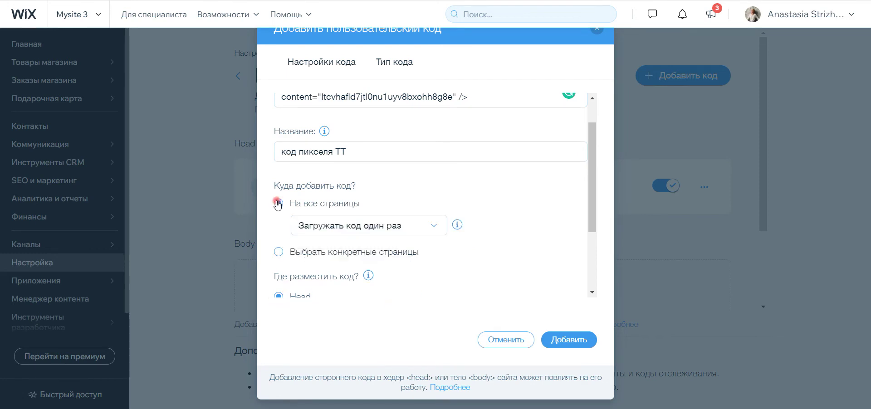
- Add the snippet to all pages, loaded once and placed in the Head section
{"action": "scroll", "coordinate": [427, 254], "scroll_direction": "down", "scroll_amount": 2}
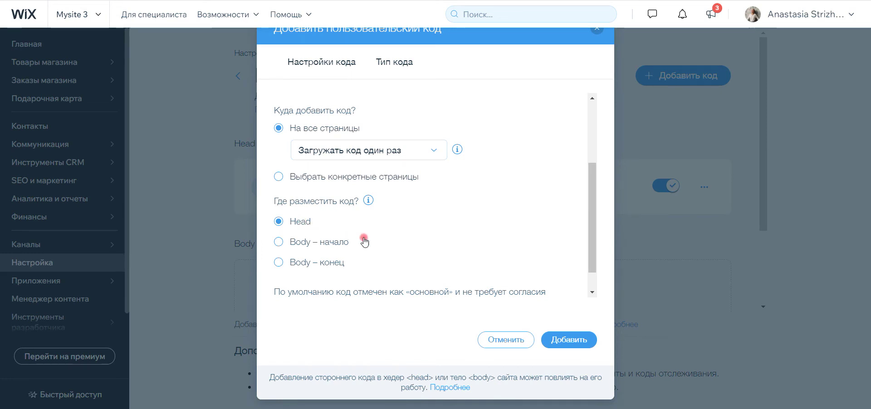
{"action": "scroll", "coordinate": [373, 236], "scroll_direction": "down", "scroll_amount": 1}
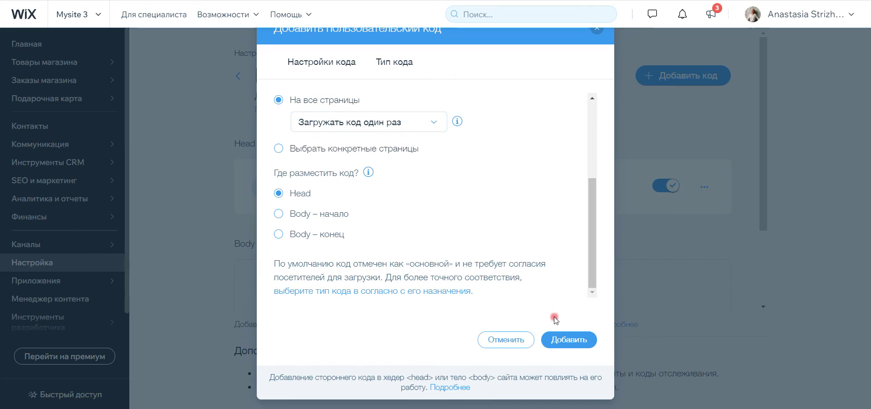
{"action": "left_click", "coordinate": [569, 341]}
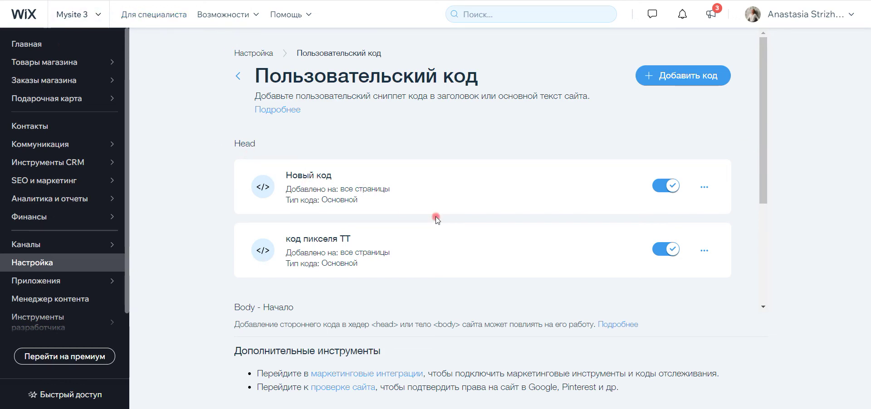
- Open Mysite 3 in the site editor from the dashboard and publish the site
{"action": "scroll", "coordinate": [438, 217], "scroll_direction": "down", "scroll_amount": 4}
{"action": "scroll", "coordinate": [439, 211], "scroll_direction": "up", "scroll_amount": 4}
{"action": "left_click", "coordinate": [63, 44]}
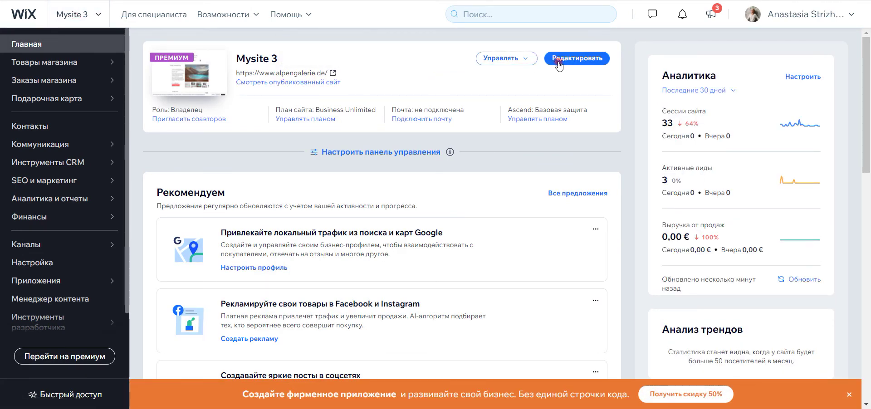
{"action": "left_click", "coordinate": [578, 60]}
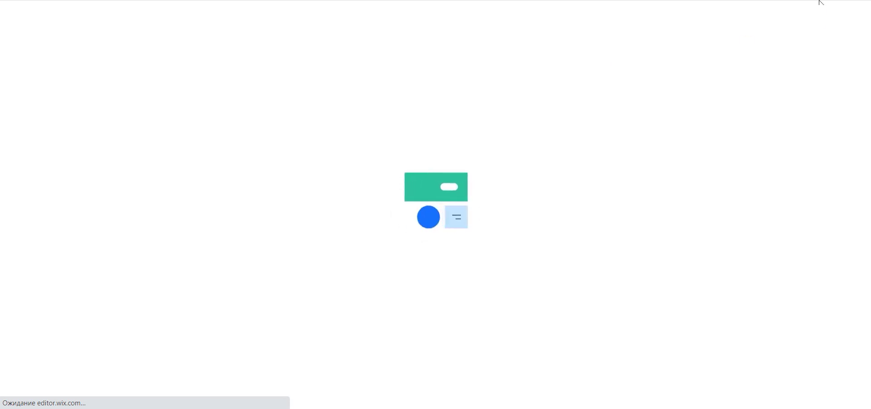
{"action": "mouse_move", "coordinate": [834, 11]}
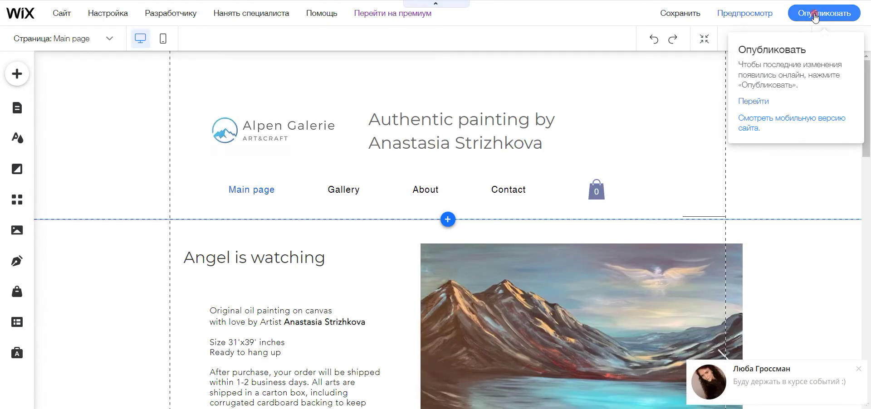
{"action": "left_click", "coordinate": [859, 369]}
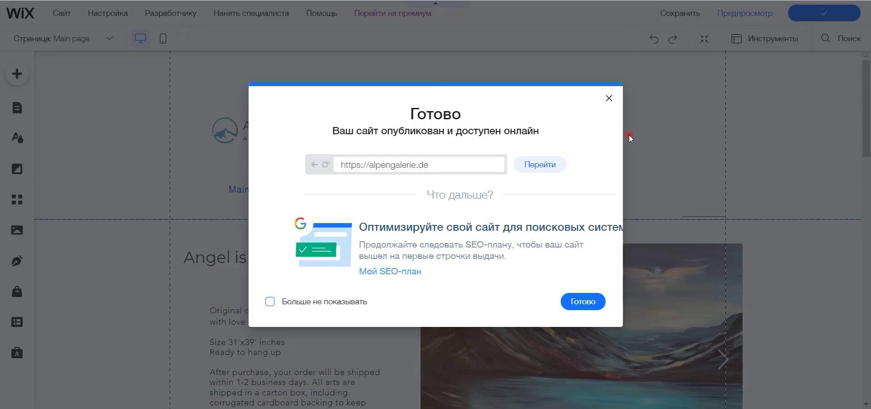
- View the published alpengalerie.de site and close the pop-ups covering the page
{"action": "left_click", "coordinate": [542, 167]}
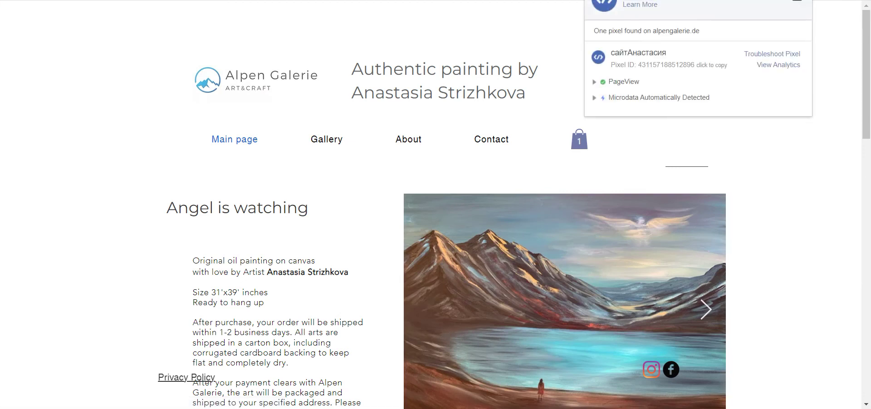
{"action": "left_click", "coordinate": [803, 139]}
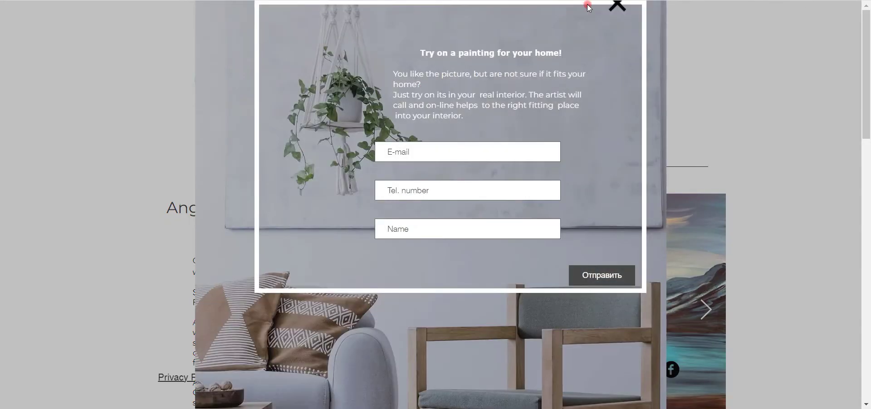
{"action": "left_click", "coordinate": [615, 6]}
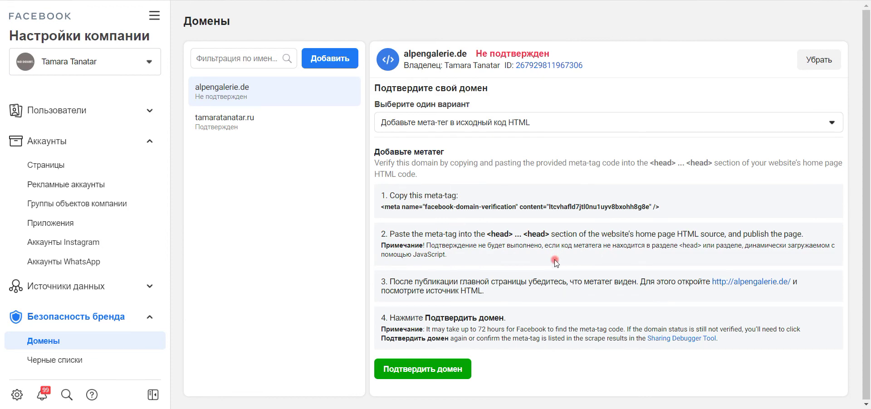
- Return to the Facebook company settings and confirm the alpengalerie.de domain using the meta-tag method
{"action": "left_click", "coordinate": [425, 371]}
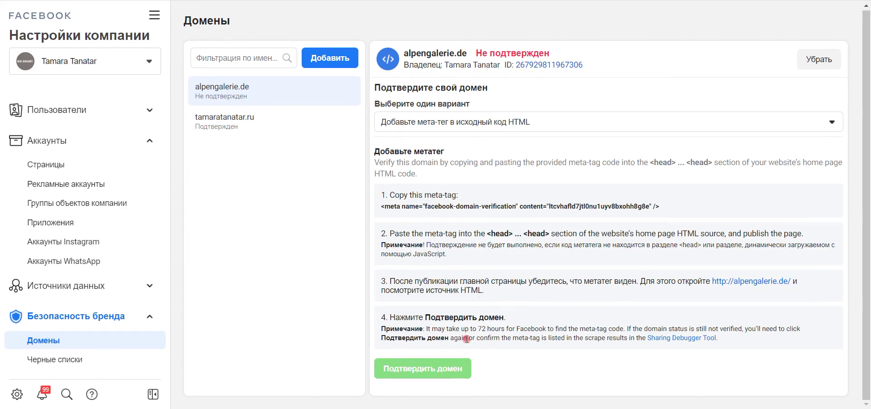
{"action": "left_click", "coordinate": [444, 368]}
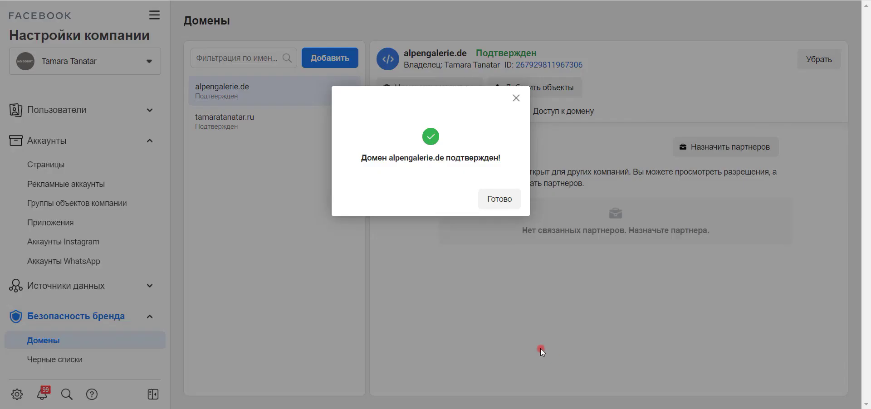
{"action": "left_click", "coordinate": [504, 207]}
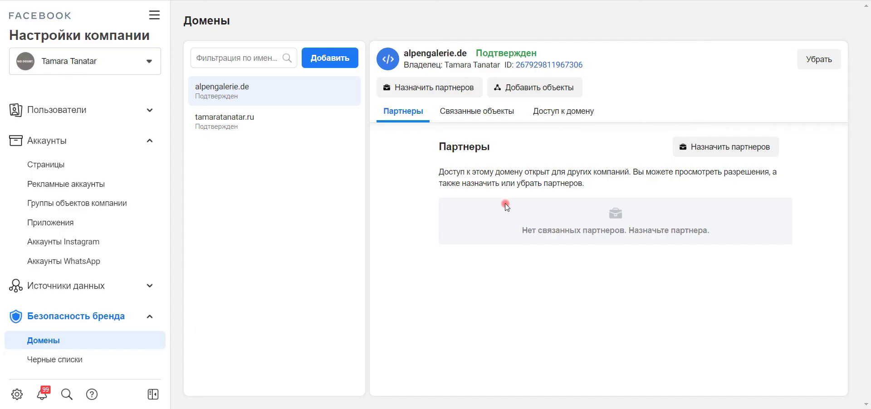